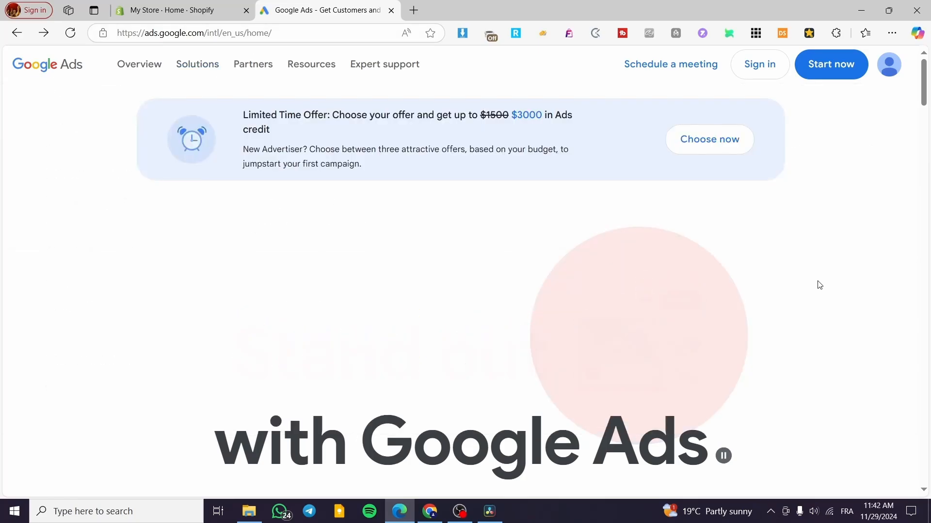
# Switch to the Shopify store admin and search the Shopify App Store for "google".
pyautogui.click(184, 10)
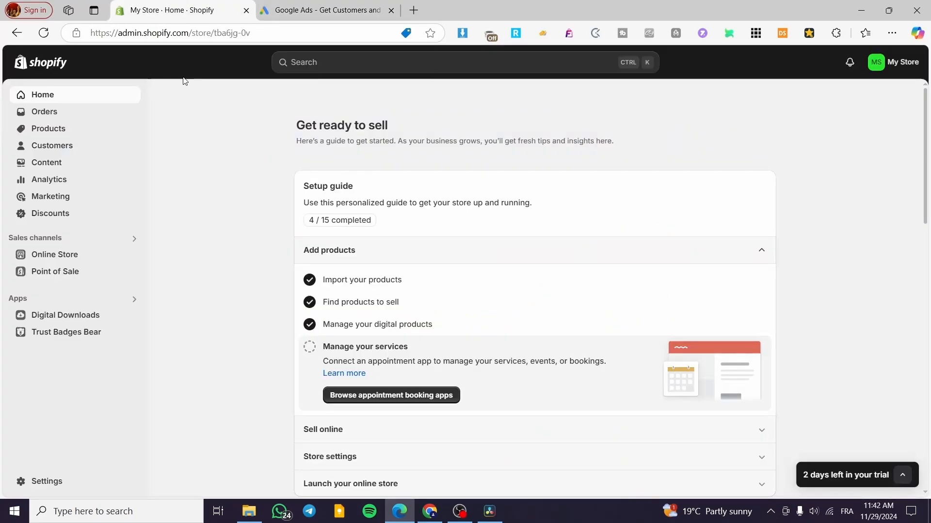
pyautogui.click(335, 67)
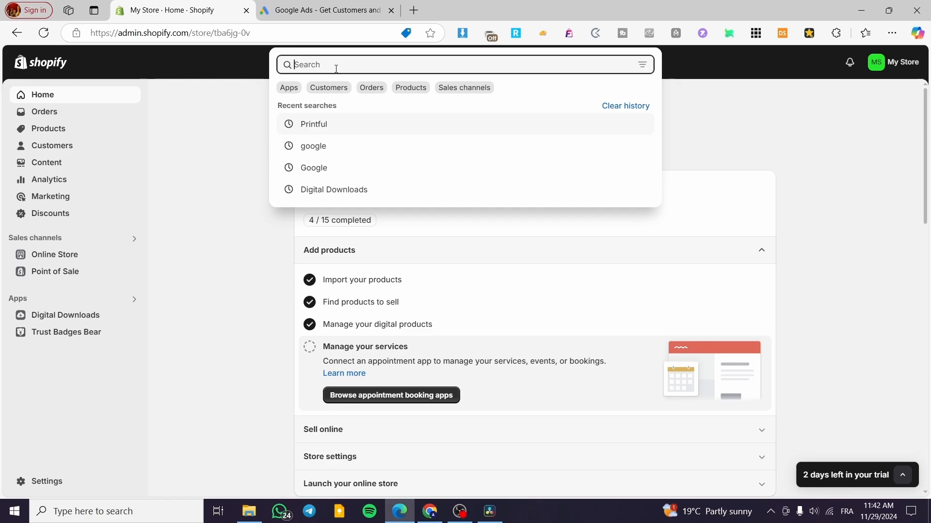
pyautogui.write('google')
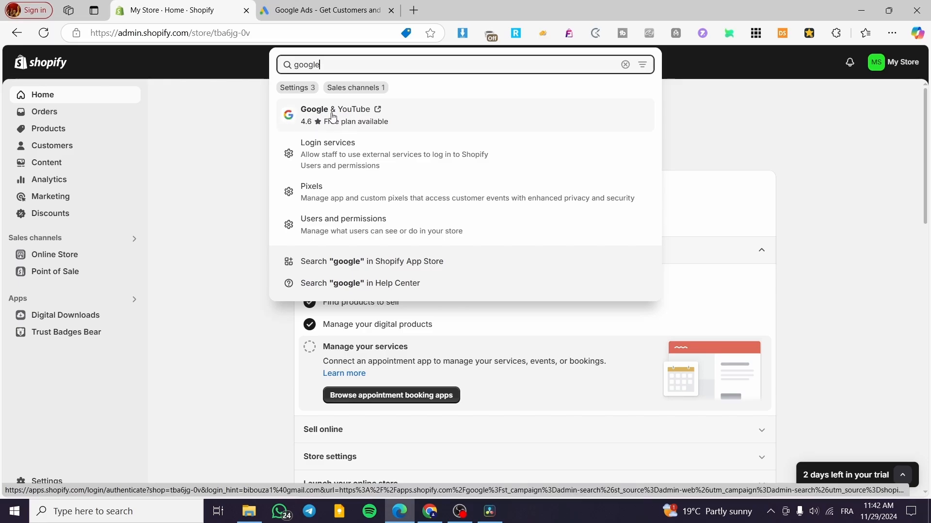
pyautogui.click(392, 263)
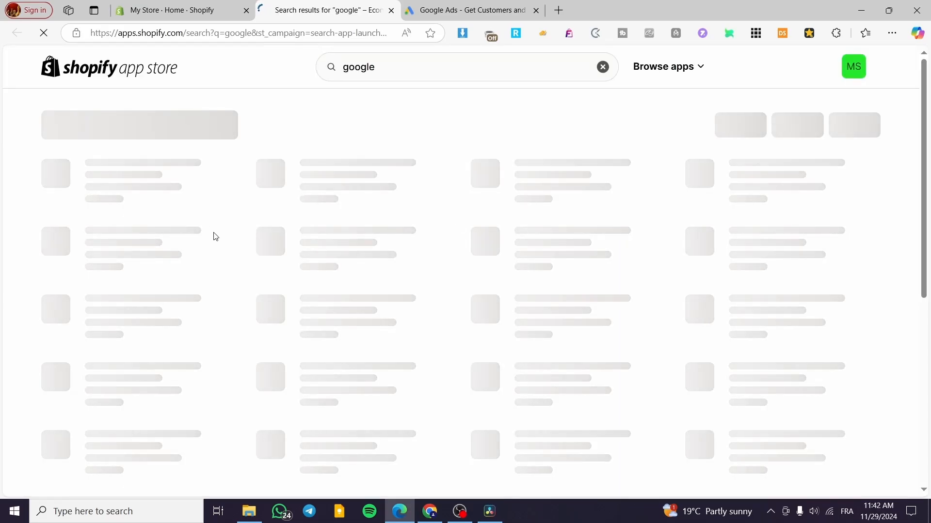
# Install the Google & YouTube app on the store and pin it to the admin navigation.
pyautogui.click(114, 193)
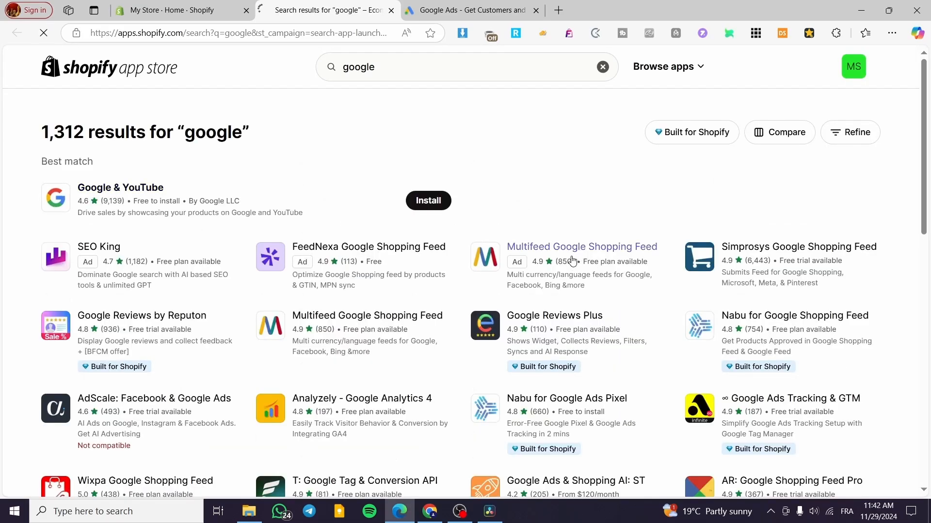
pyautogui.click(187, 372)
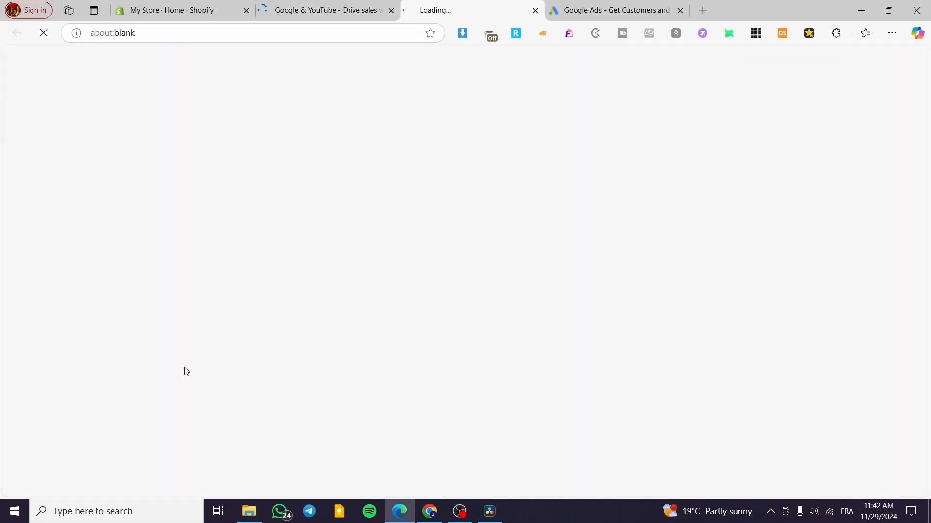
pyautogui.click(535, 10)
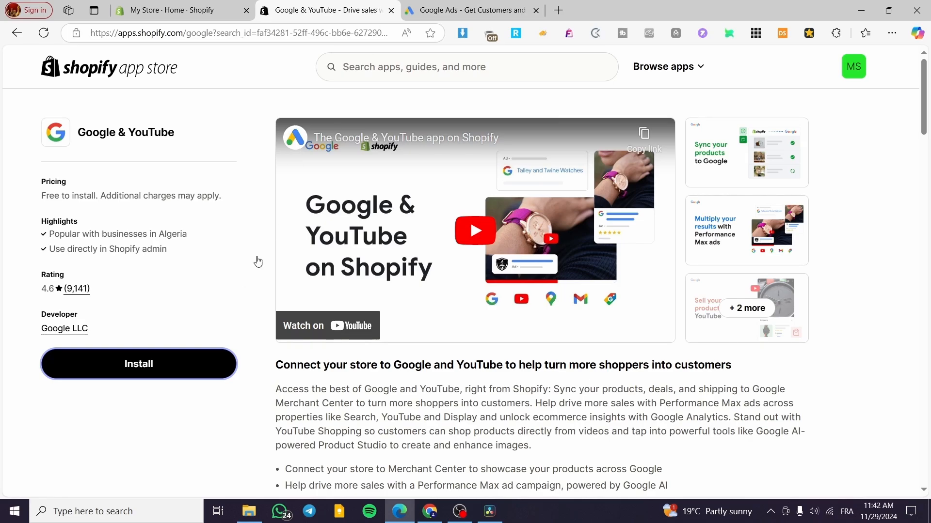
pyautogui.click(165, 372)
pyautogui.click(392, 10)
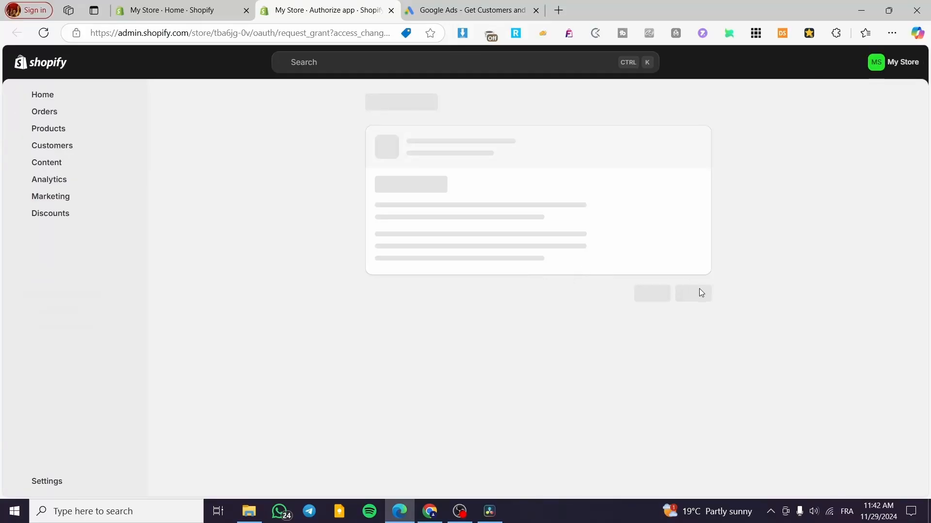
pyautogui.click(693, 340)
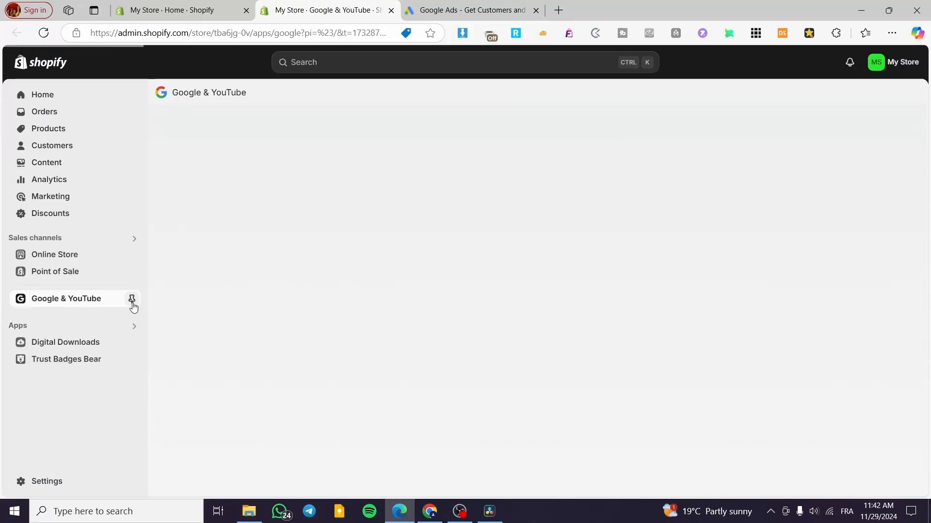
pyautogui.click(132, 301)
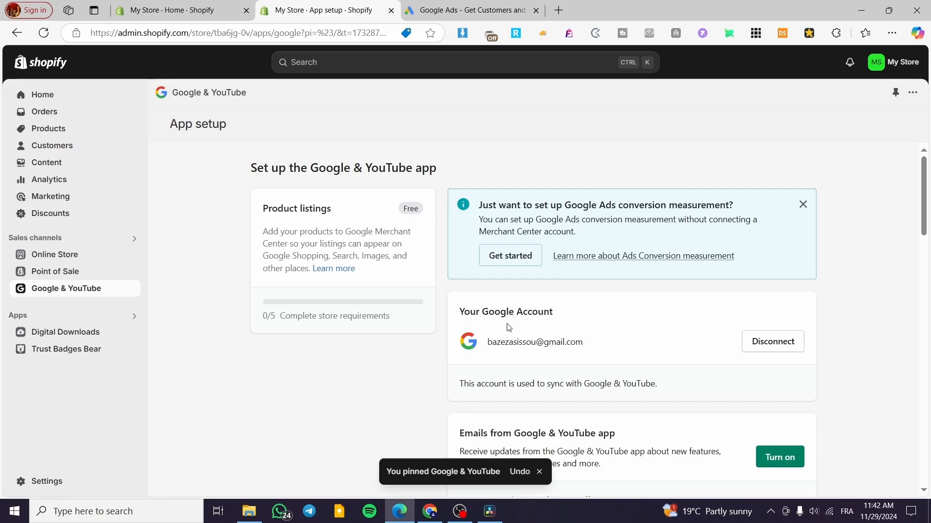
# Disconnect the Google Analytics property in the Google & YouTube app setup and connect the same property again.
pyautogui.scroll(-4, 582, 337)
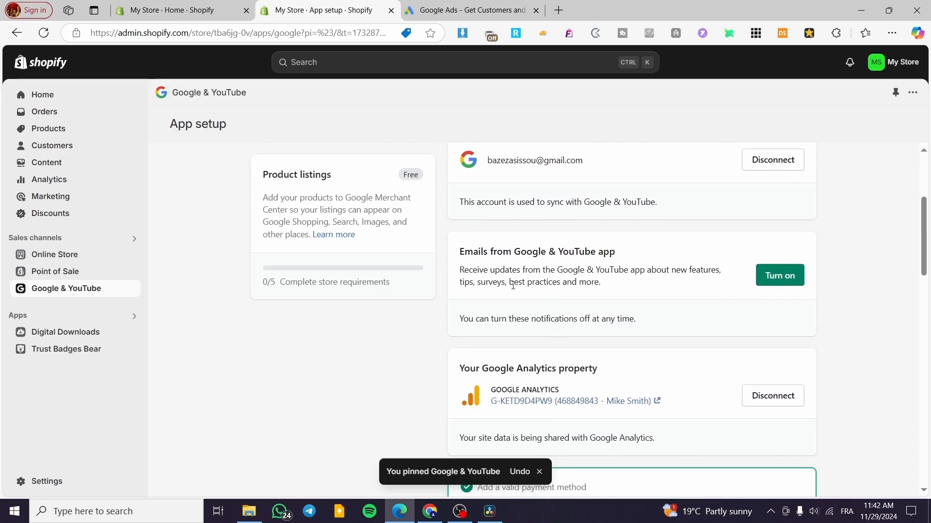
pyautogui.scroll(-4, 519, 252)
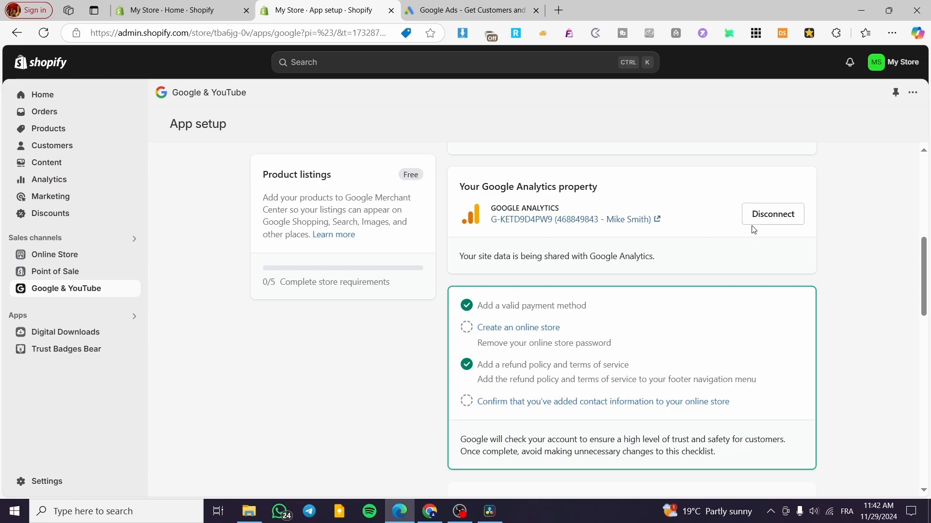
pyautogui.click(772, 213)
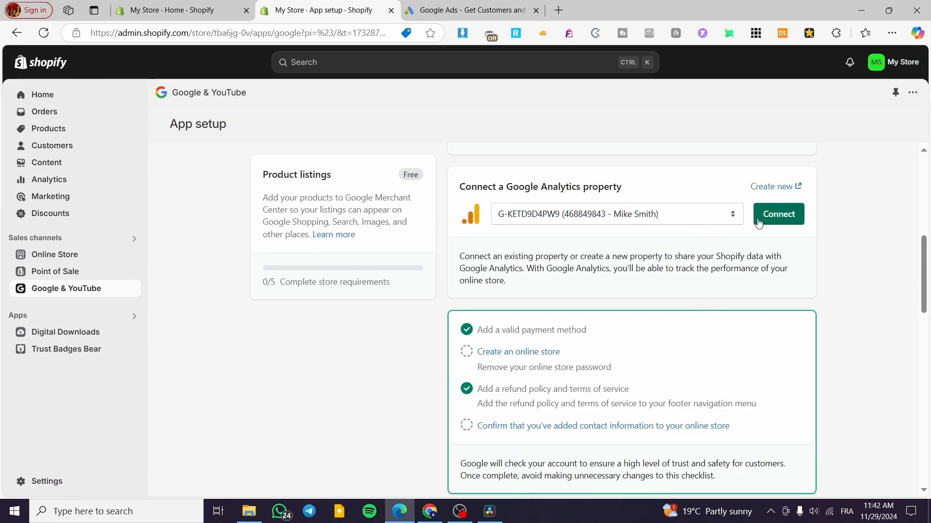
pyautogui.click(707, 219)
pyautogui.click(708, 219)
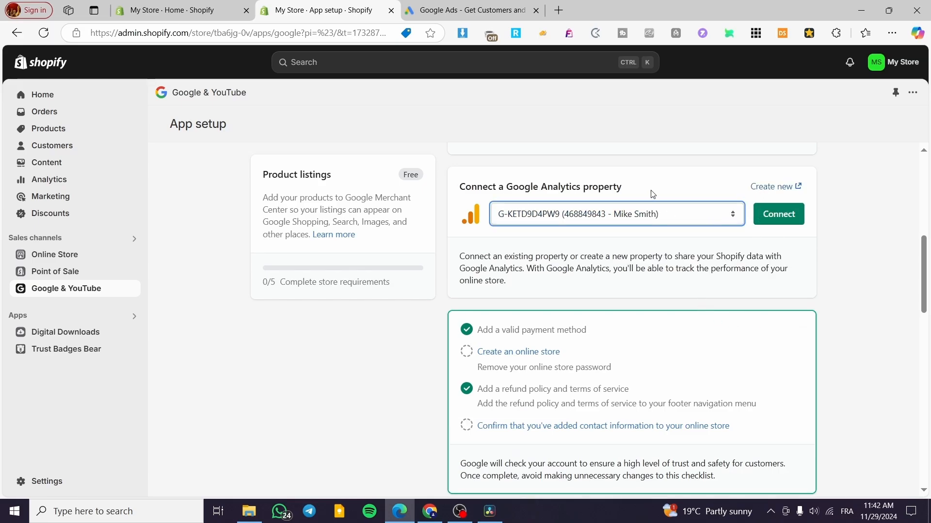
pyautogui.click(776, 218)
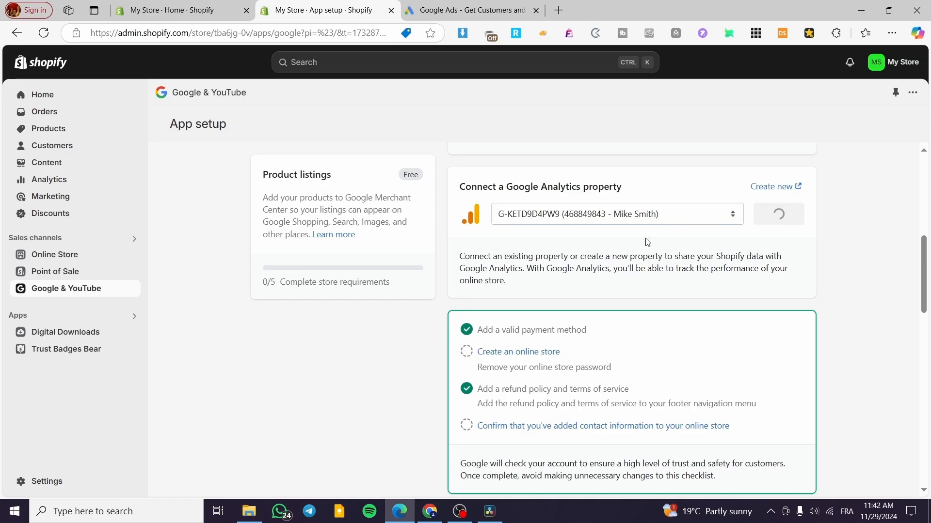
# Confirm in the store requirements checklist that contact information has been added to the online store.
pyautogui.scroll(-3, 710, 248)
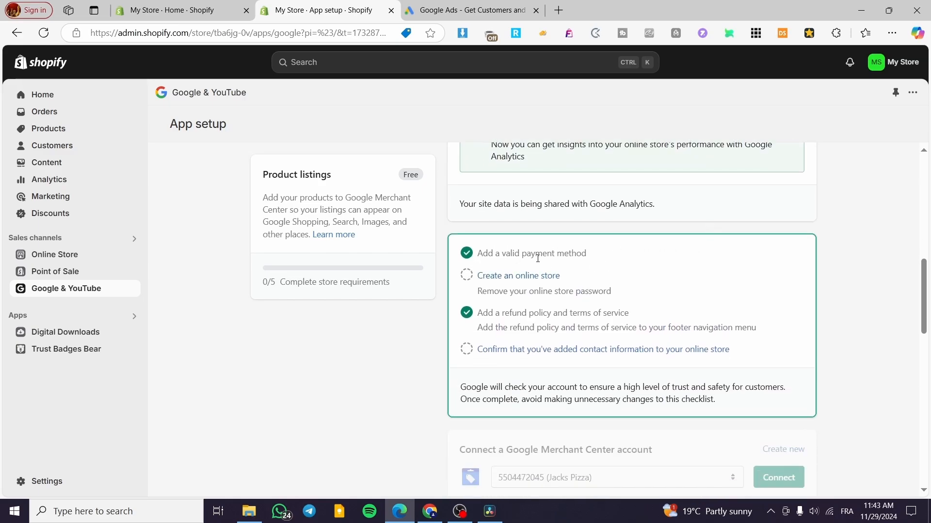
pyautogui.scroll(-1, 530, 254)
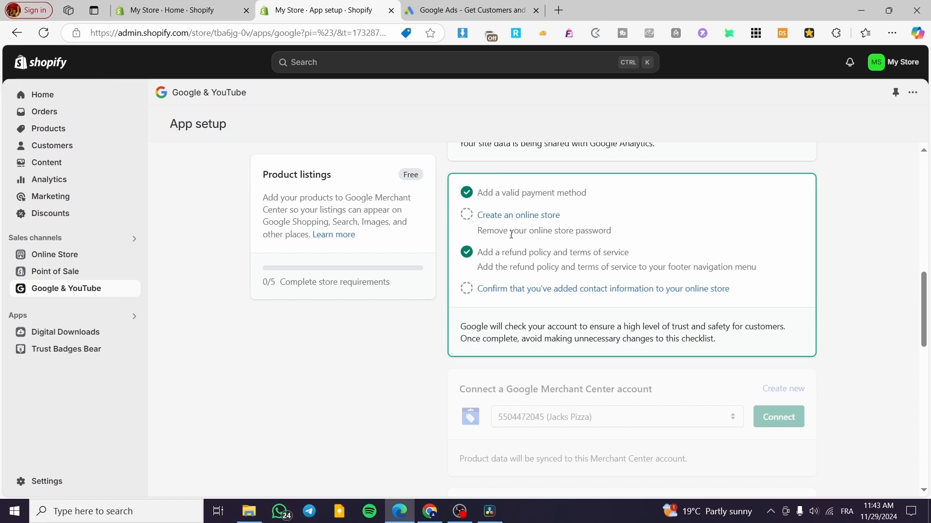
pyautogui.click(514, 290)
pyautogui.click(698, 404)
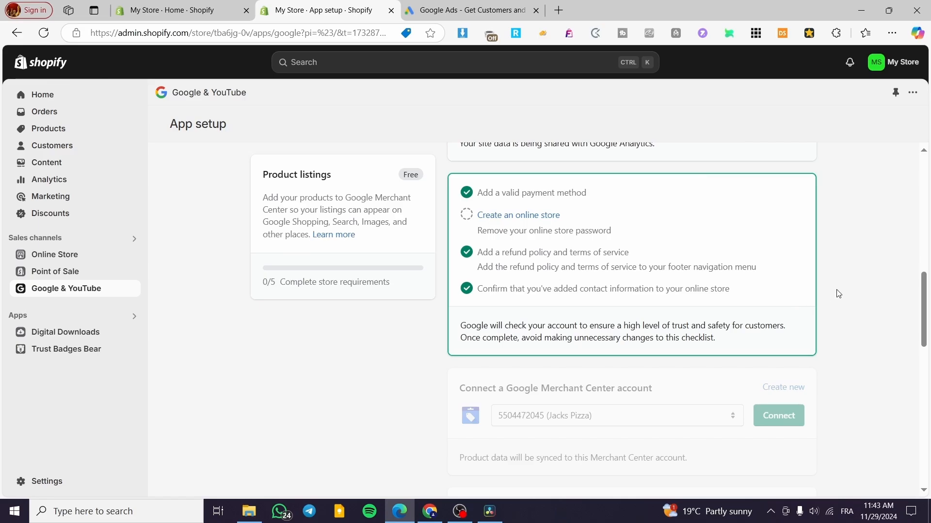
# Review the remaining app setup sections, including the Merchant Center connection, phone verification and product feed settings.
pyautogui.scroll(-3, 839, 294)
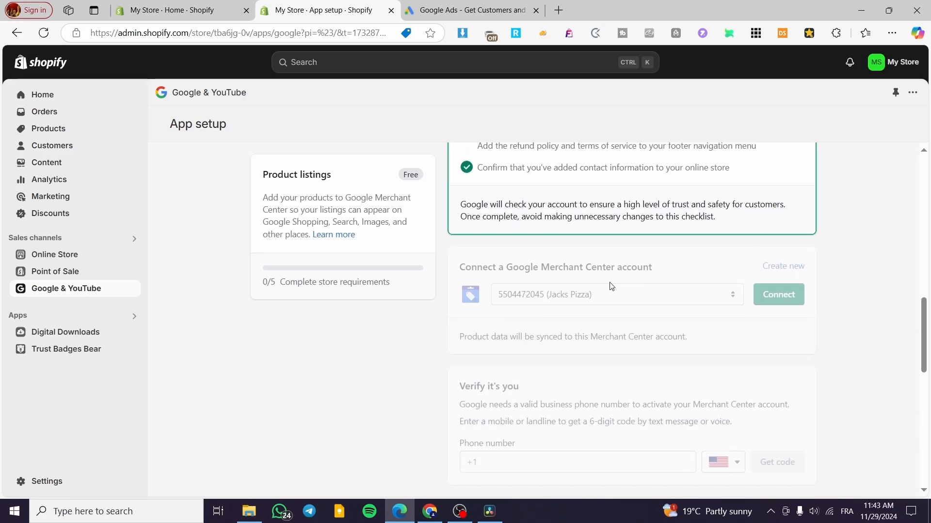
pyautogui.scroll(9, 630, 300)
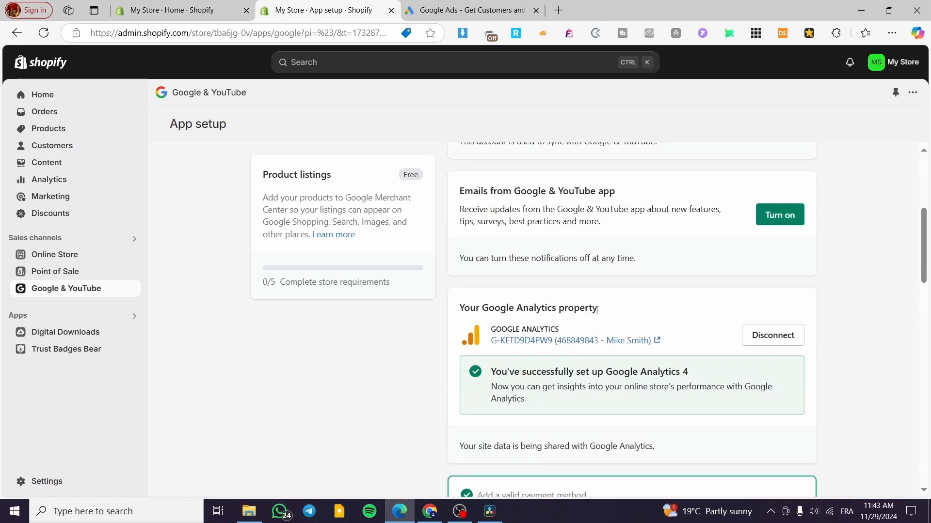
pyautogui.scroll(-5, 648, 317)
pyautogui.scroll(-4, 648, 317)
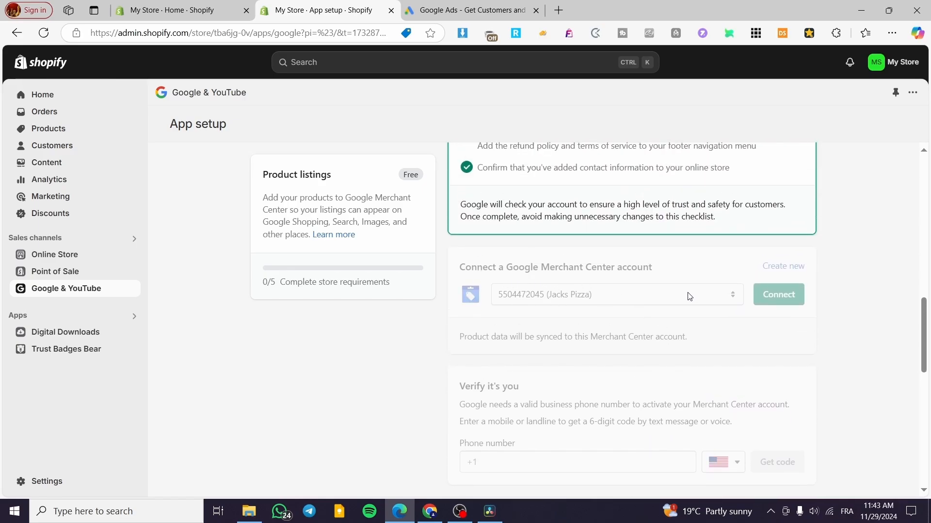
pyautogui.click(478, 6)
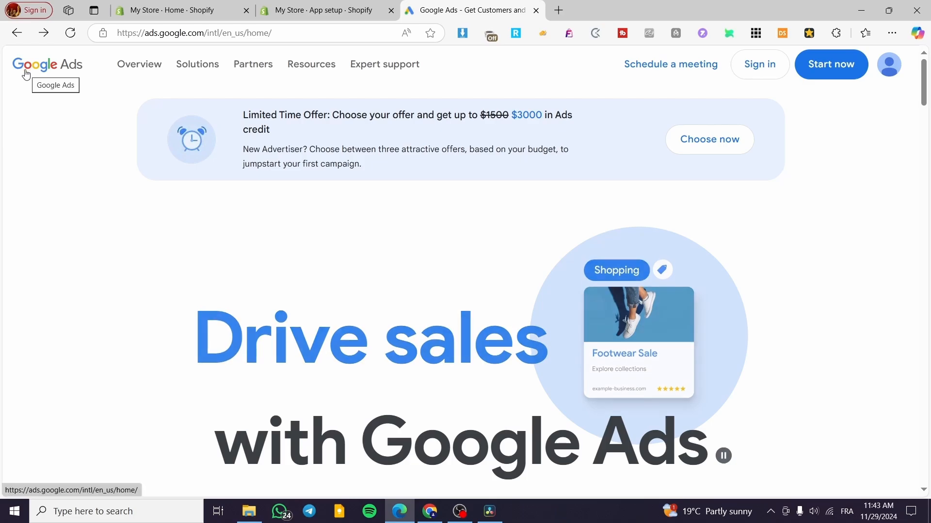
pyautogui.click(320, 4)
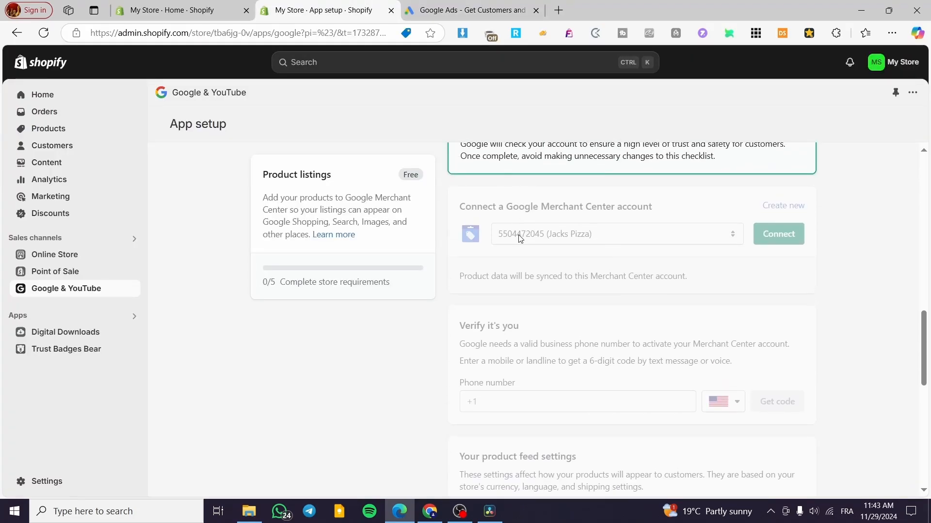
pyautogui.scroll(-3, 588, 246)
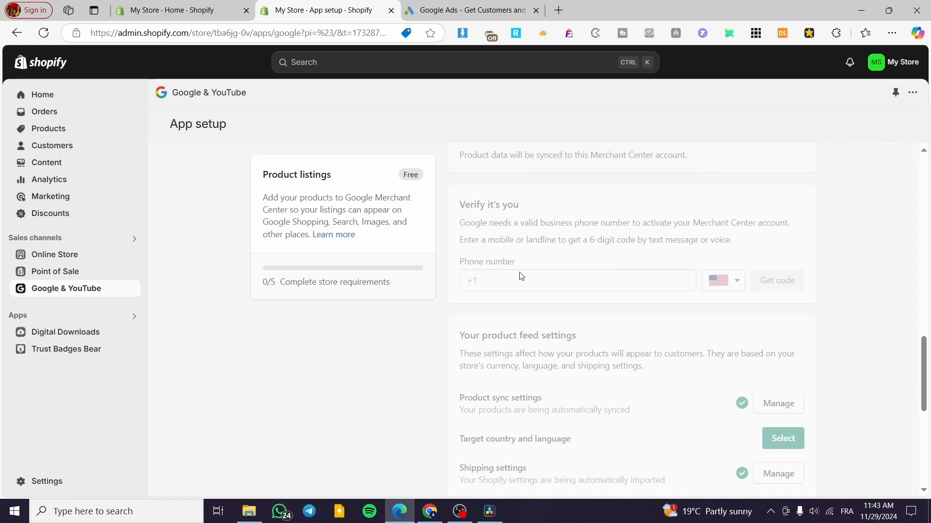
pyautogui.scroll(-3, 599, 266)
pyautogui.scroll(4, 532, 285)
pyautogui.scroll(-3, 588, 325)
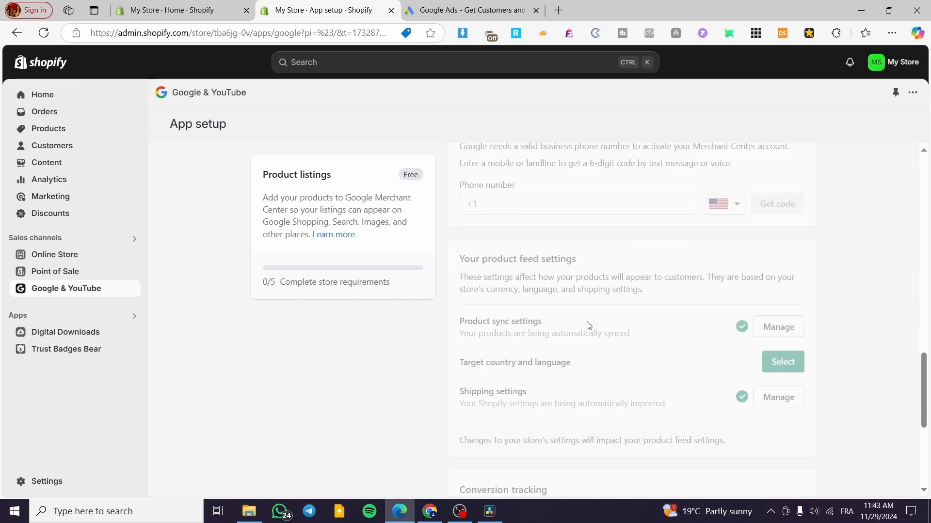
pyautogui.scroll(6, 582, 319)
# Switch to the Google Ads site, start the signup and begin creating the first campaign.
pyautogui.hotkey('ctrl', 'Tab')
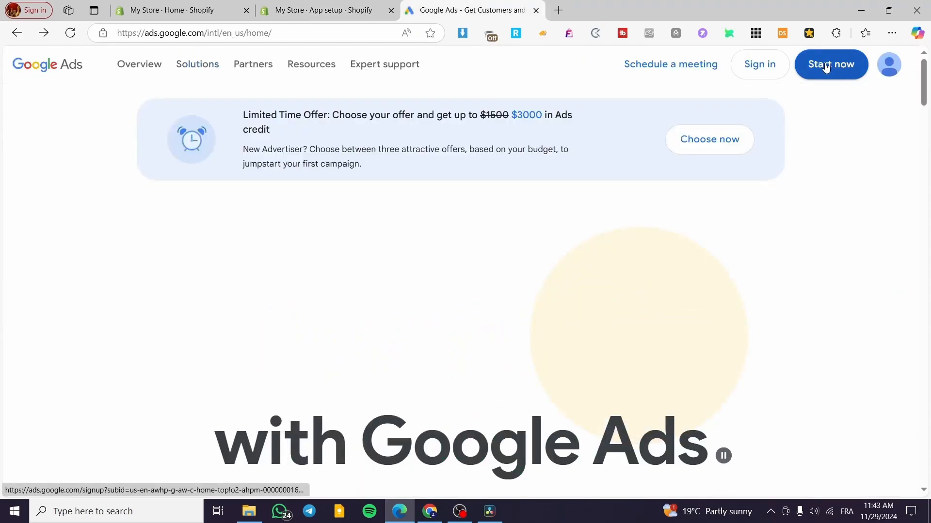
pyautogui.click(832, 64)
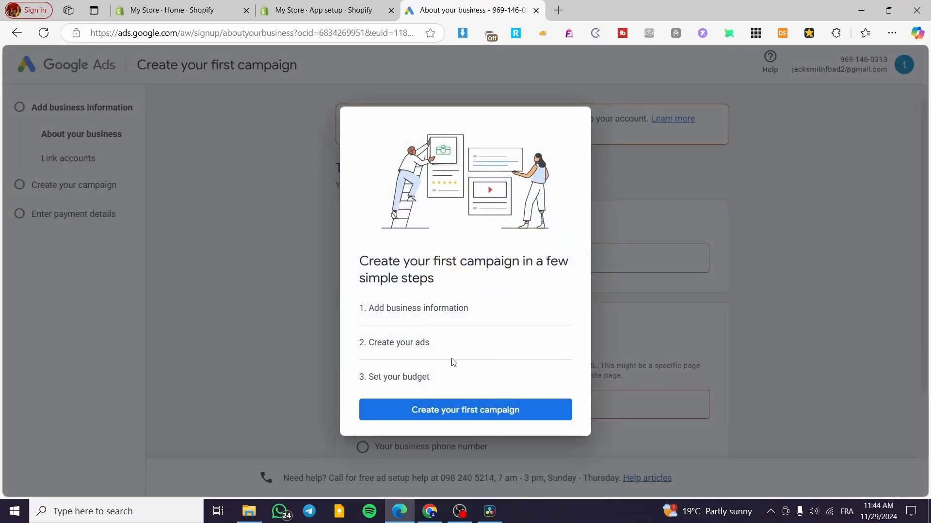
pyautogui.click(439, 411)
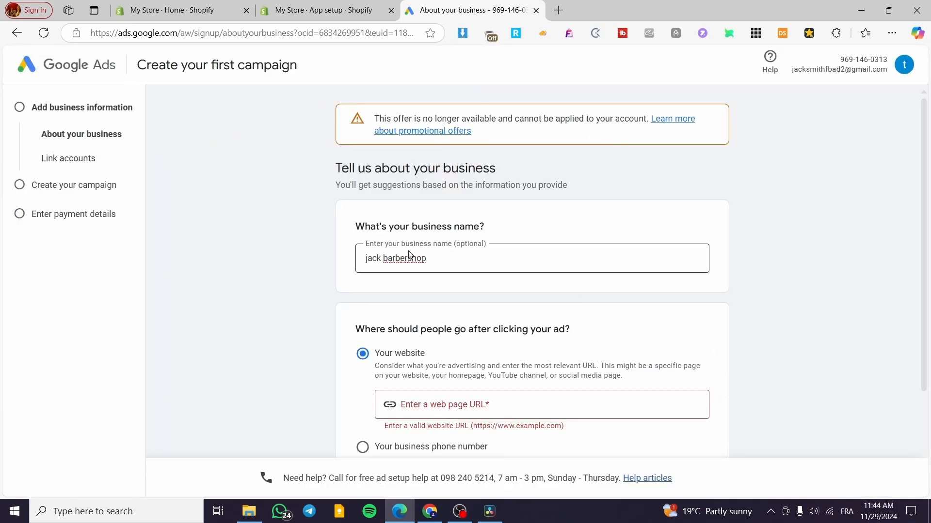
pyautogui.scroll(-3, 445, 240)
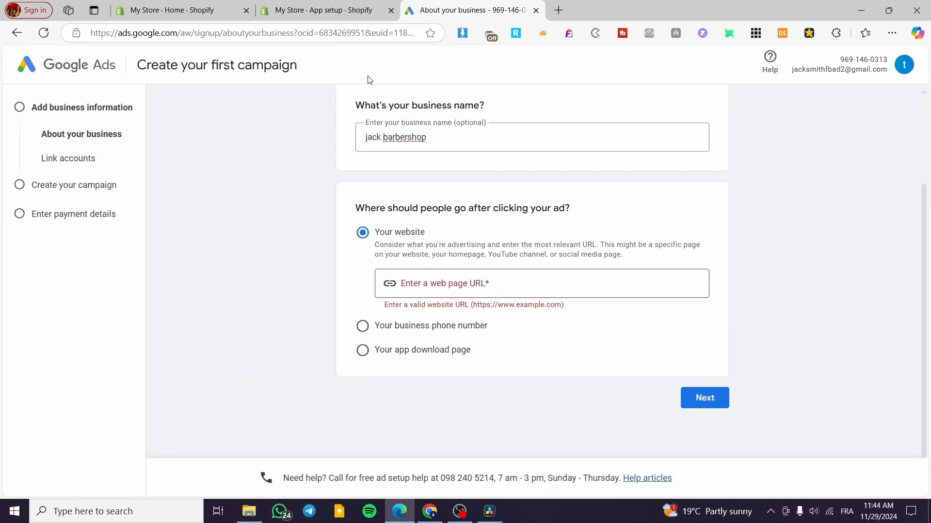
pyautogui.click(331, 6)
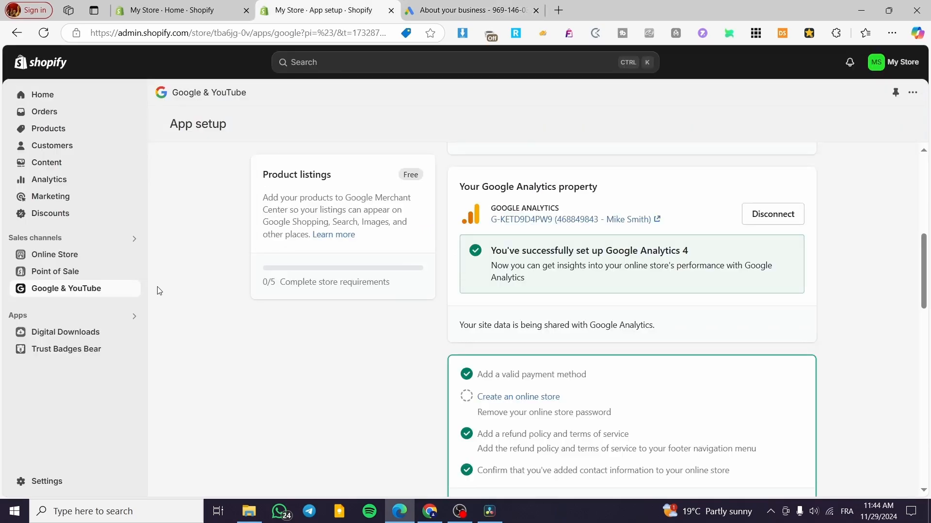
pyautogui.click(129, 255)
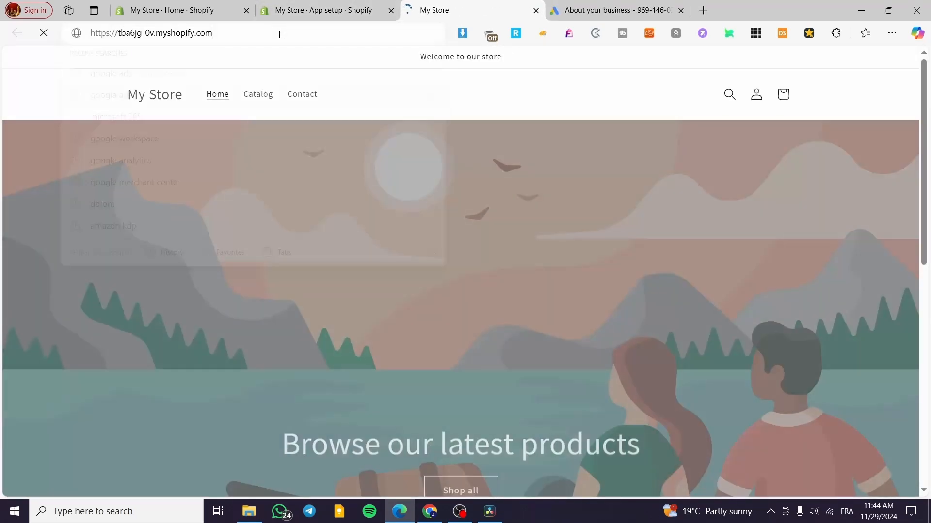
pyautogui.click(280, 33)
pyautogui.hotkey('ctrl', 'c')
pyautogui.hotkey('ctrl', 'Tab')
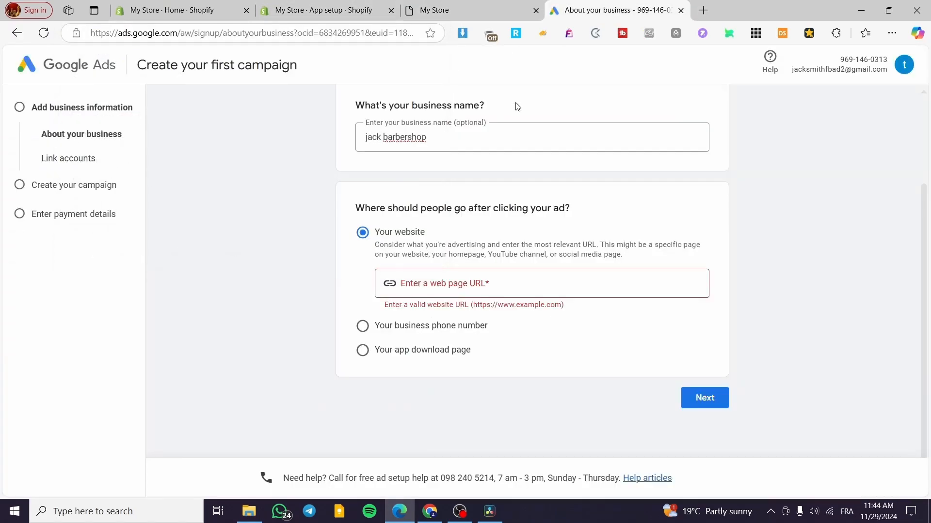
pyautogui.click(448, 281)
pyautogui.hotkey('ctrl', 'v')
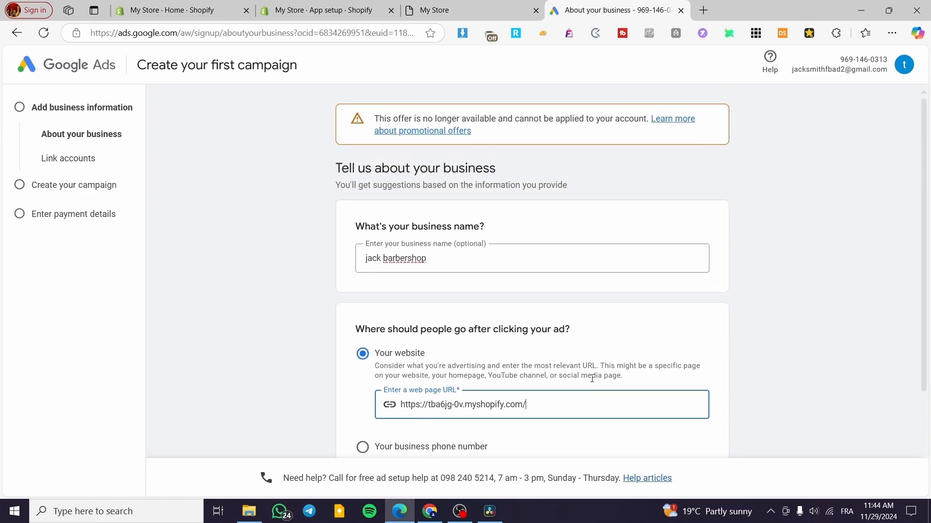
# Replace "barbershop" with "clothes" in the business name and continue to account linking.
pyautogui.moveTo(427, 129); pyautogui.dragTo(384, 129)
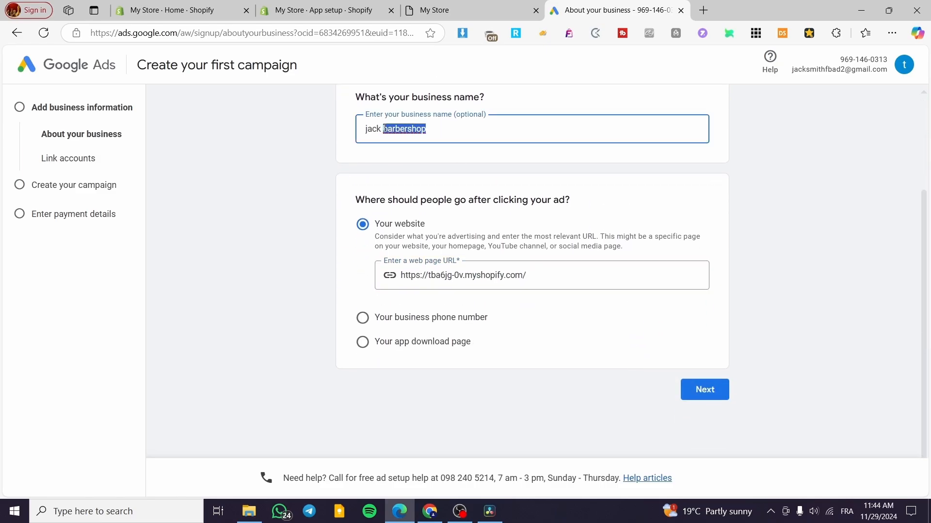
pyautogui.write('ck clothes')
pyautogui.click(703, 390)
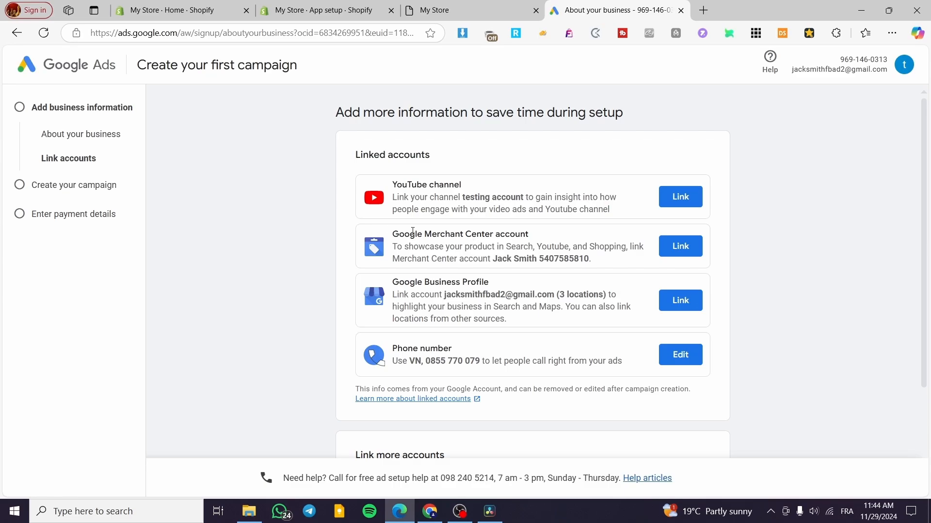
# Link the suggested Google Merchant Center account to Google Ads and continue to the campaign goal selection.
pyautogui.click(698, 251)
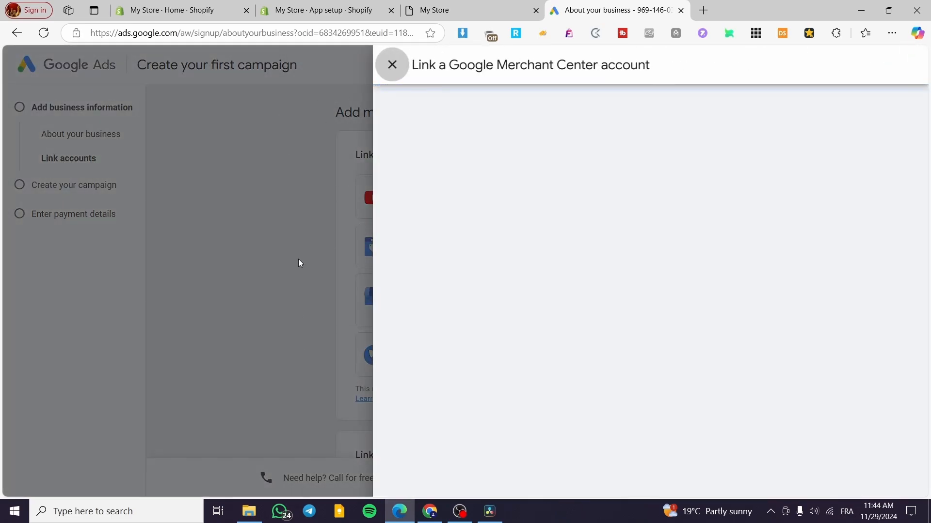
pyautogui.click(453, 223)
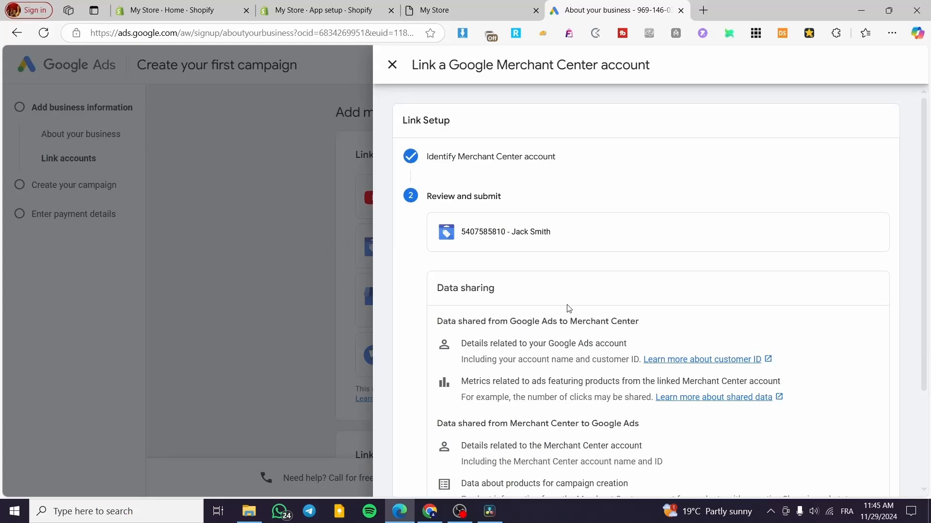
pyautogui.scroll(-3, 569, 309)
pyautogui.click(451, 432)
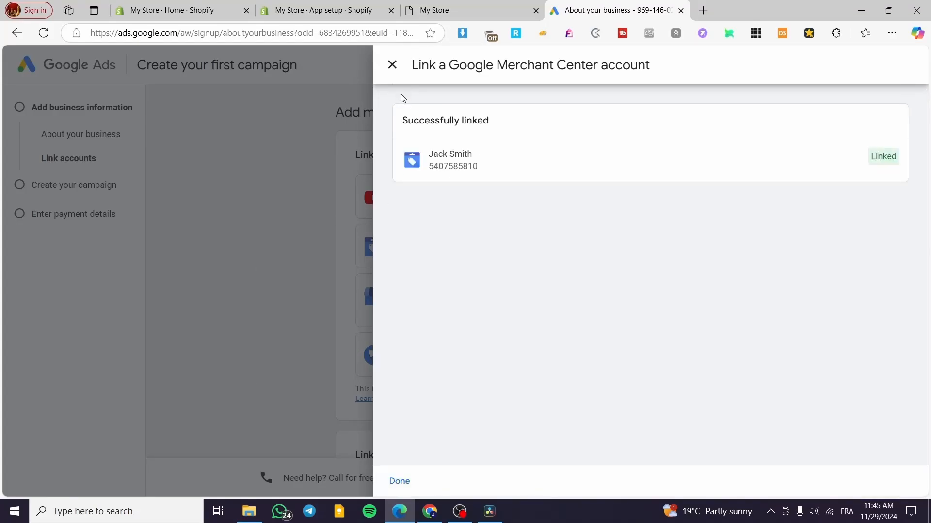
pyautogui.click(400, 481)
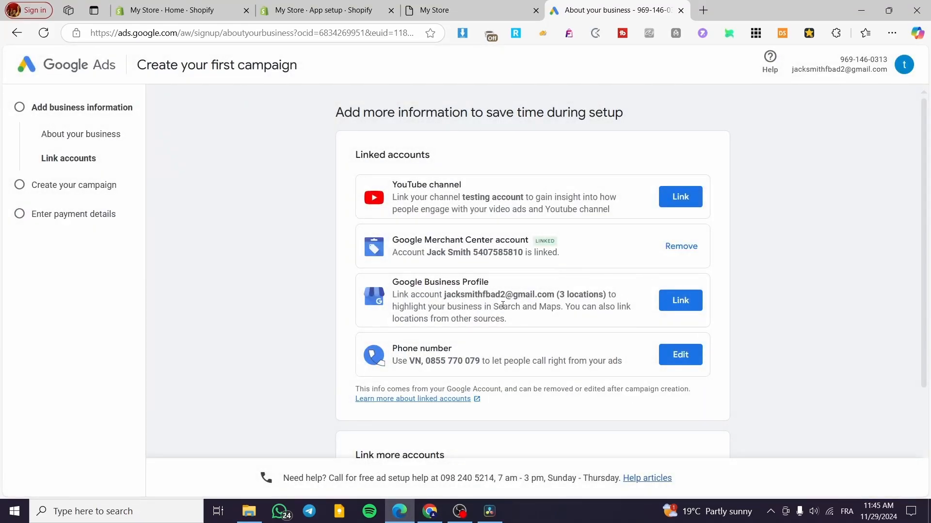
pyautogui.scroll(-3, 619, 311)
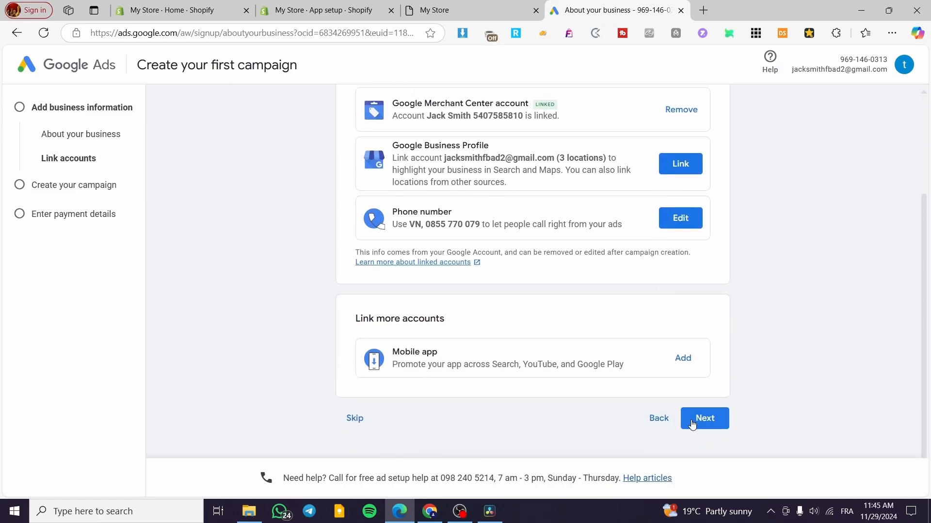
pyautogui.click(720, 423)
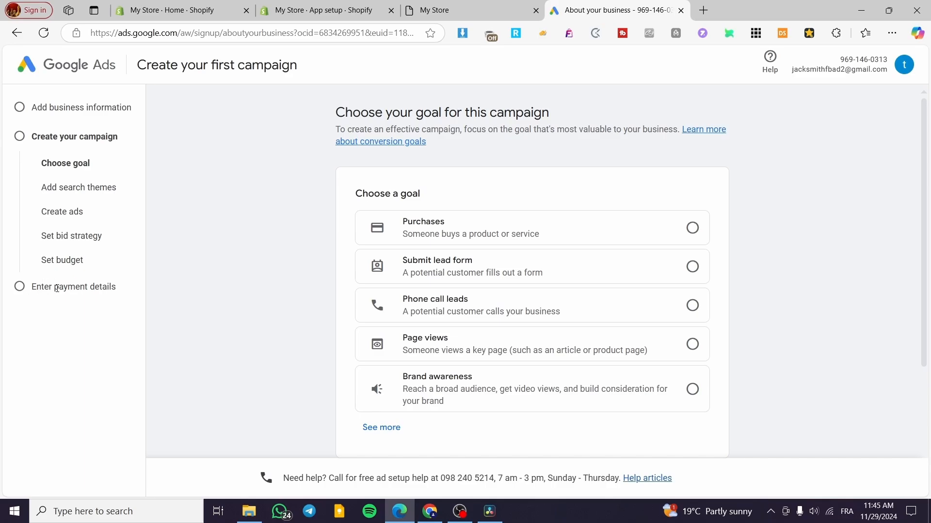
# Skip the campaign goal and campaign type choices and leave campaign creation for the account settings.
pyautogui.scroll(-4, 242, 304)
pyautogui.click(348, 305)
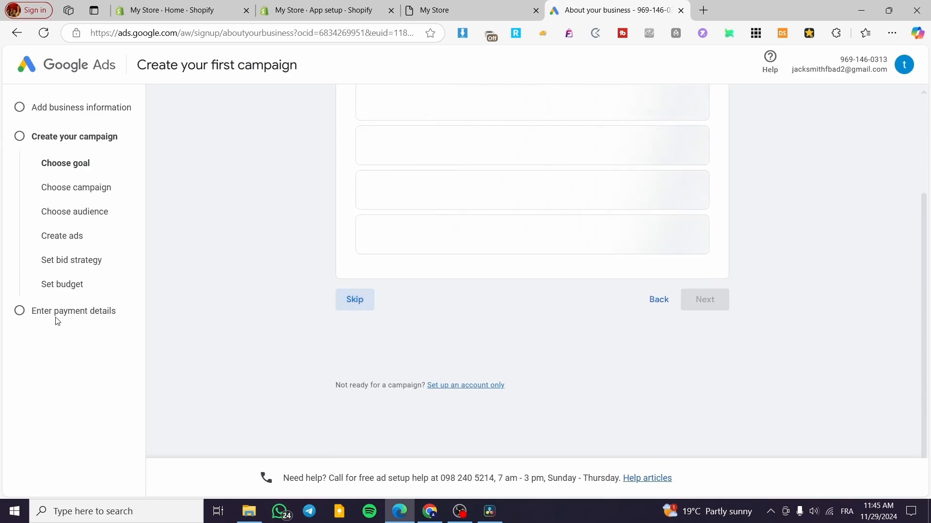
pyautogui.scroll(-5, 304, 369)
pyautogui.click(348, 421)
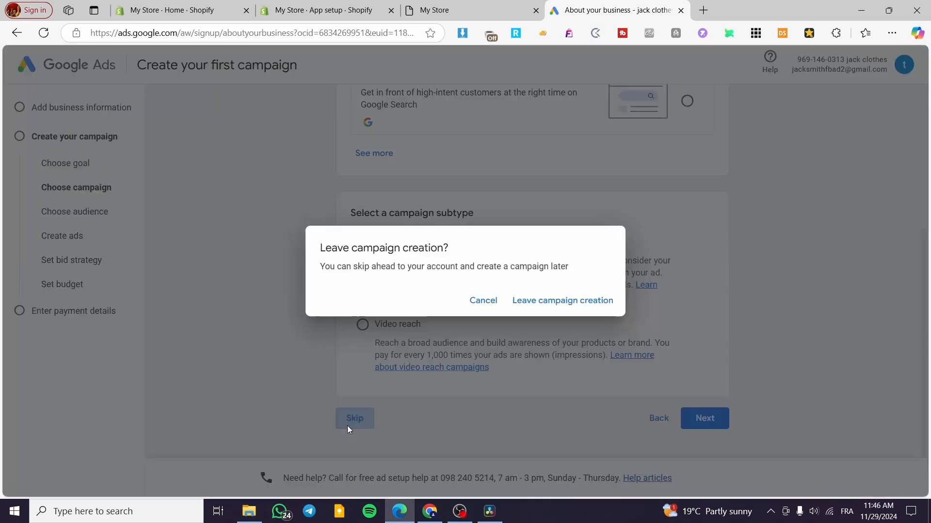
pyautogui.click(552, 301)
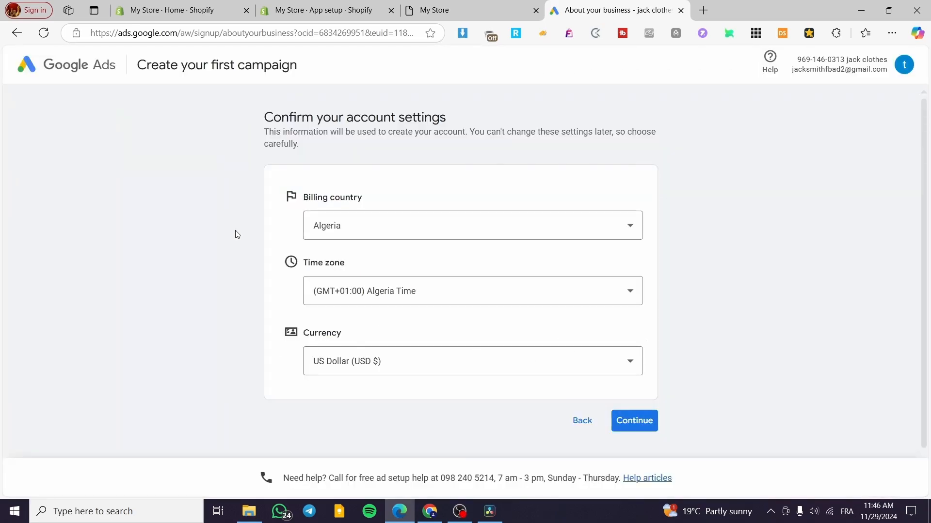
# Set the account's billing country to France.
pyautogui.click(413, 240)
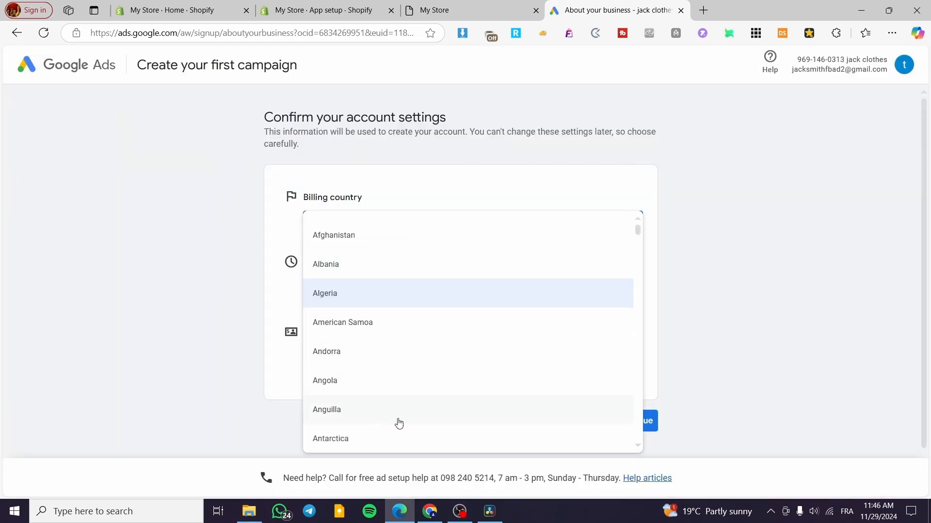
pyautogui.scroll(-3, 397, 417)
pyautogui.scroll(-15, 398, 412)
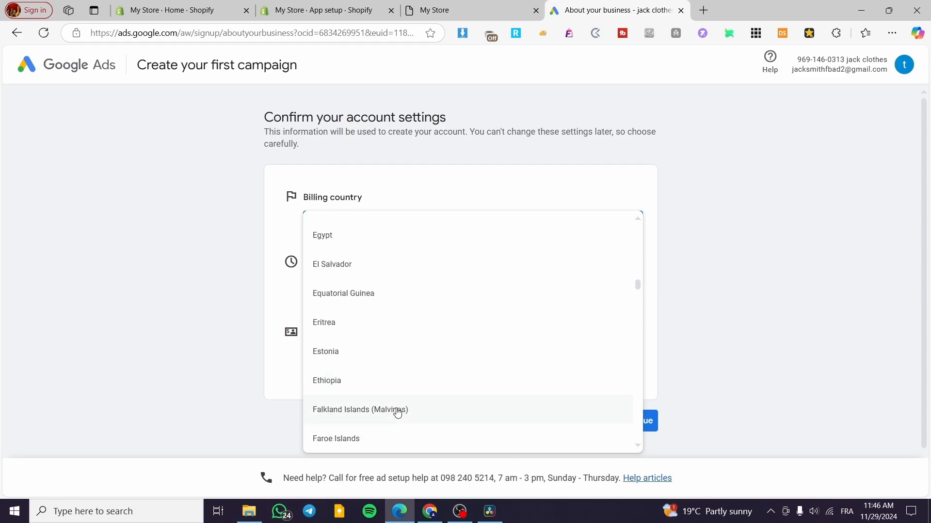
pyautogui.scroll(-2, 400, 424)
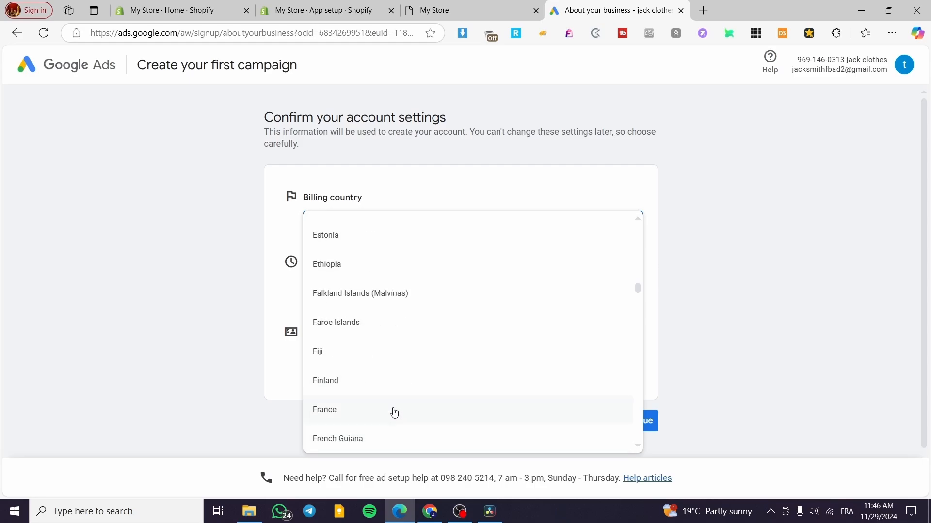
pyautogui.click(392, 412)
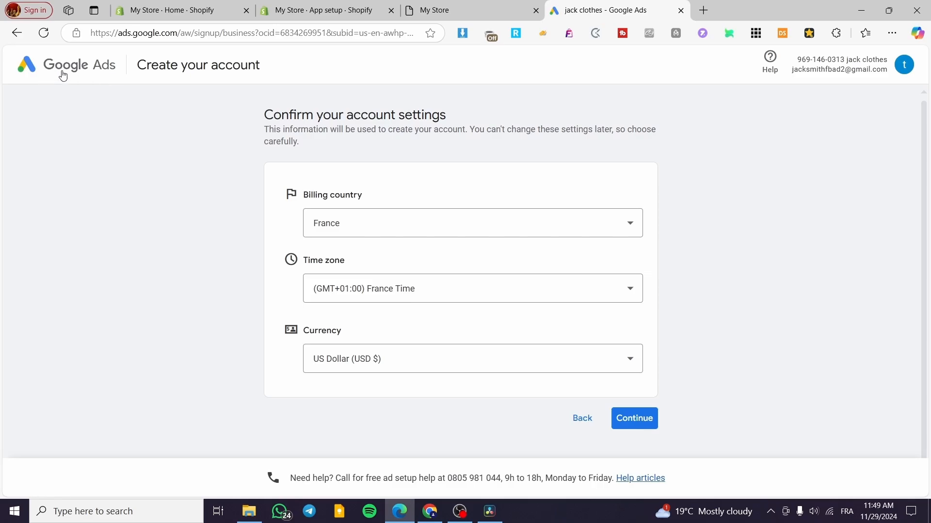
# Switch to the Shopify app setup and review the store requirements, Merchant Center connection and phone verification sections.
pyautogui.click(416, 5)
pyautogui.click(322, 10)
pyautogui.scroll(-5, 621, 397)
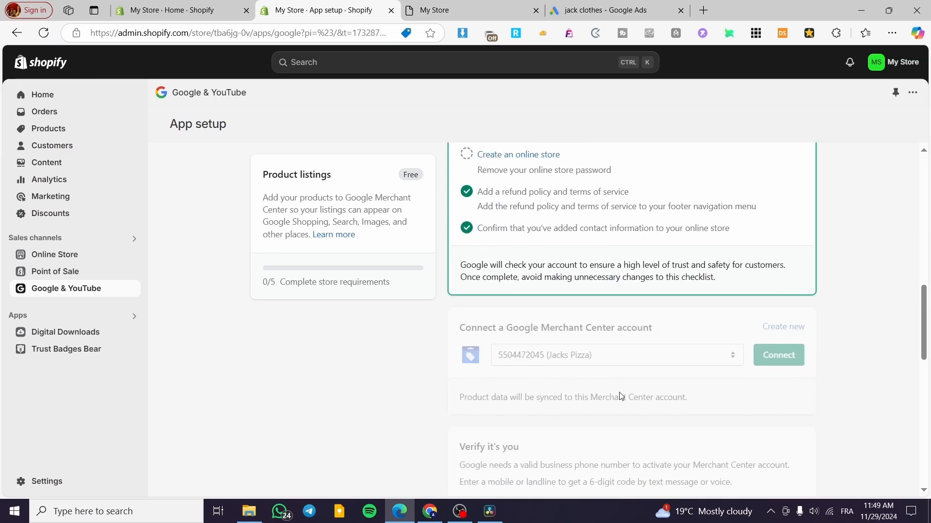
pyautogui.scroll(-9, 620, 397)
pyautogui.scroll(6, 823, 299)
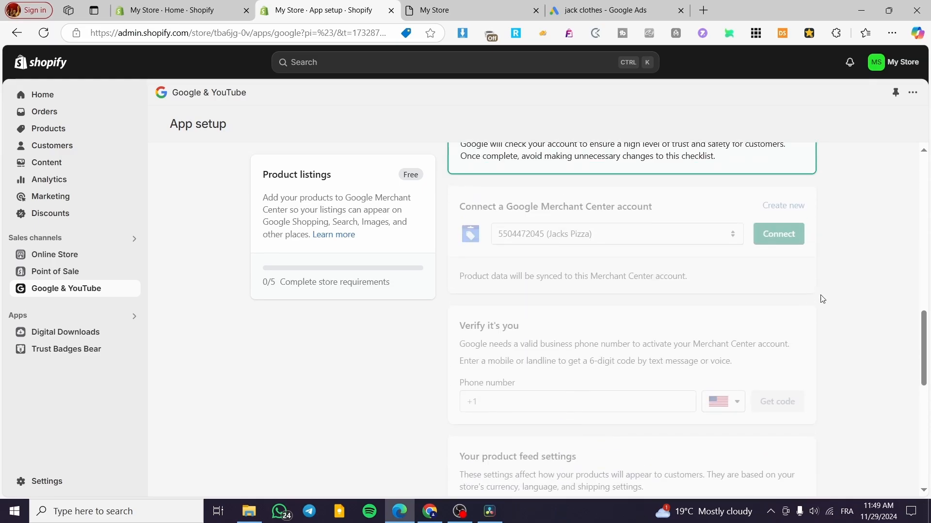
pyautogui.scroll(10, 822, 299)
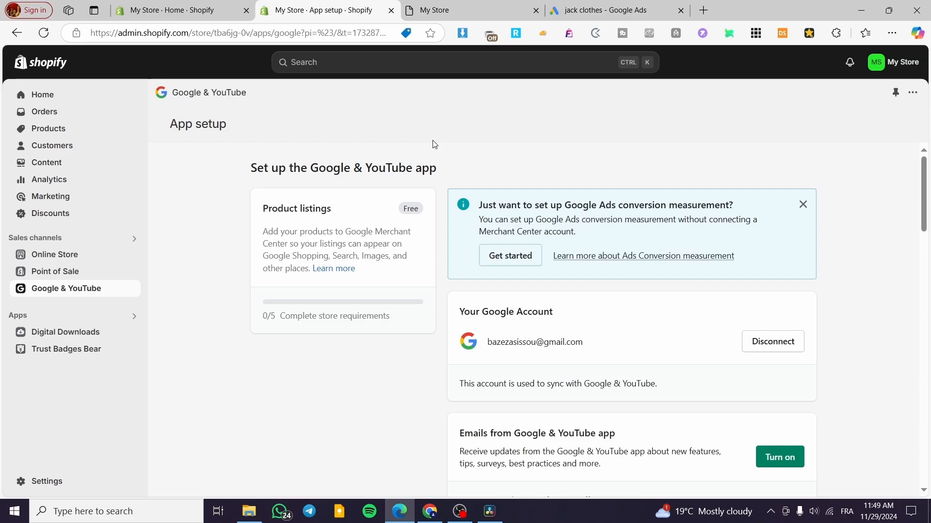
# Close the storefront page and return to the Google Analytics and store requirements sections of the Shopify app setup.
pyautogui.click(578, 5)
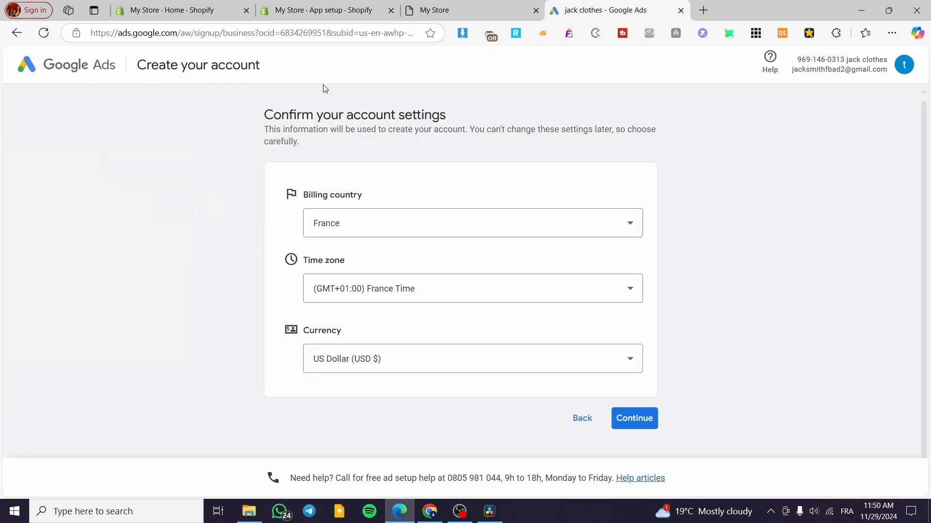
pyautogui.click(536, 11)
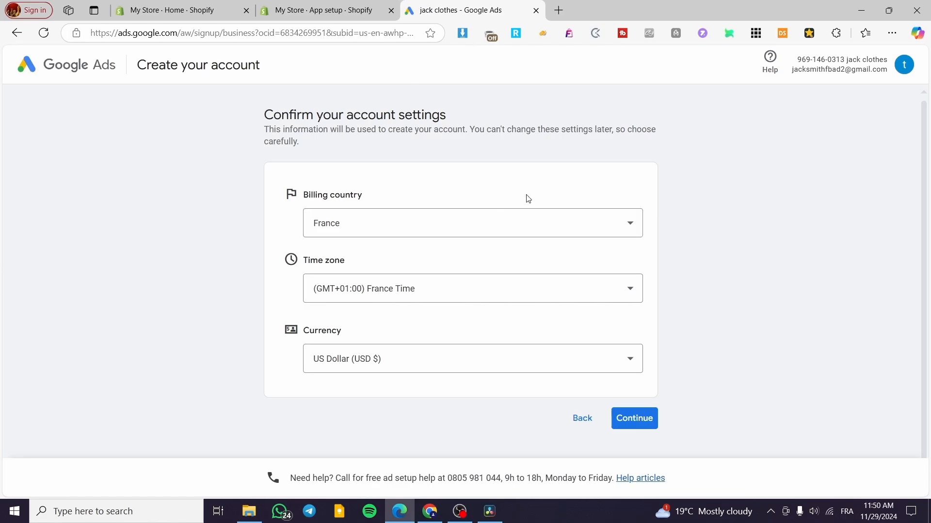
pyautogui.click(342, 4)
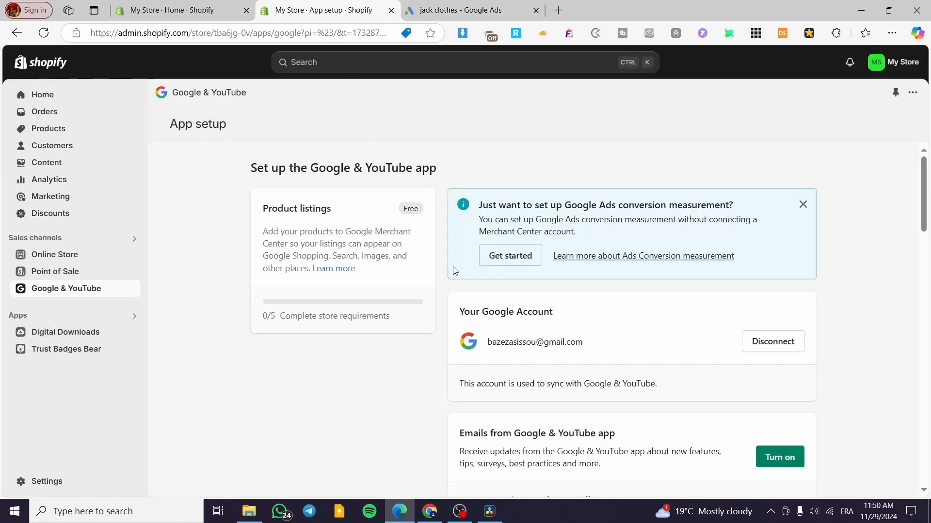
pyautogui.scroll(-10, 567, 310)
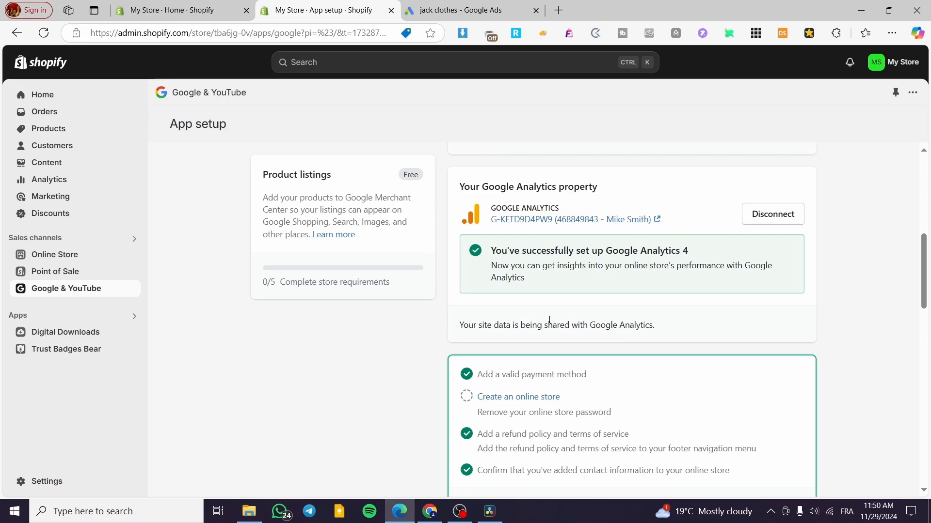